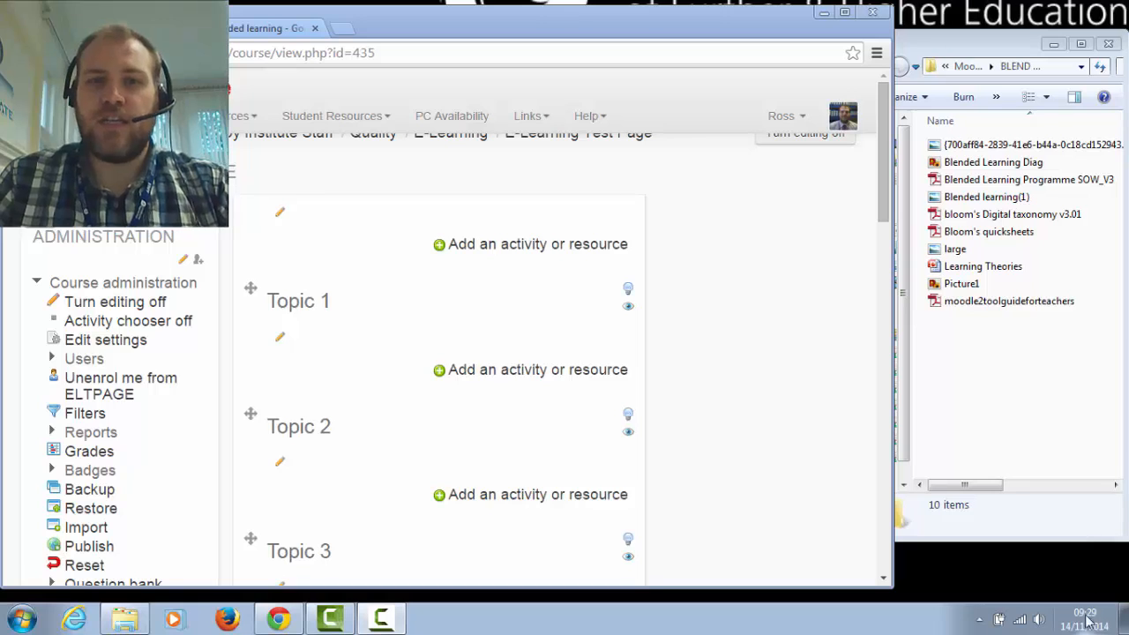
Browse the activities and resources that can be added to Topic 1 and read the Choice activity's help
left_click(561, 378)
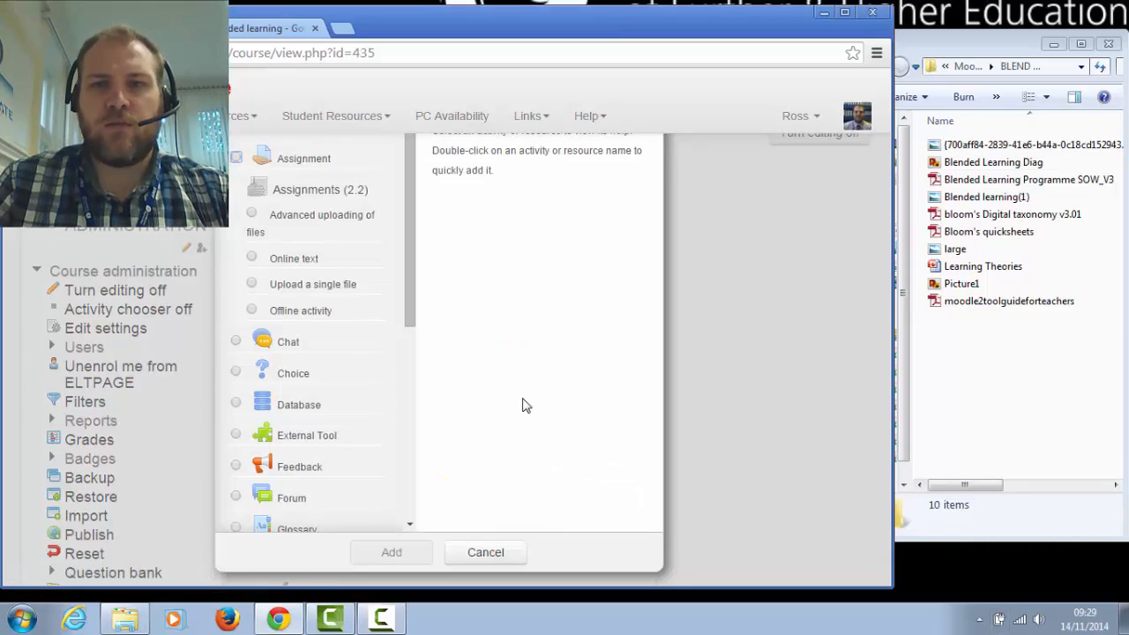
left_click(845, 14)
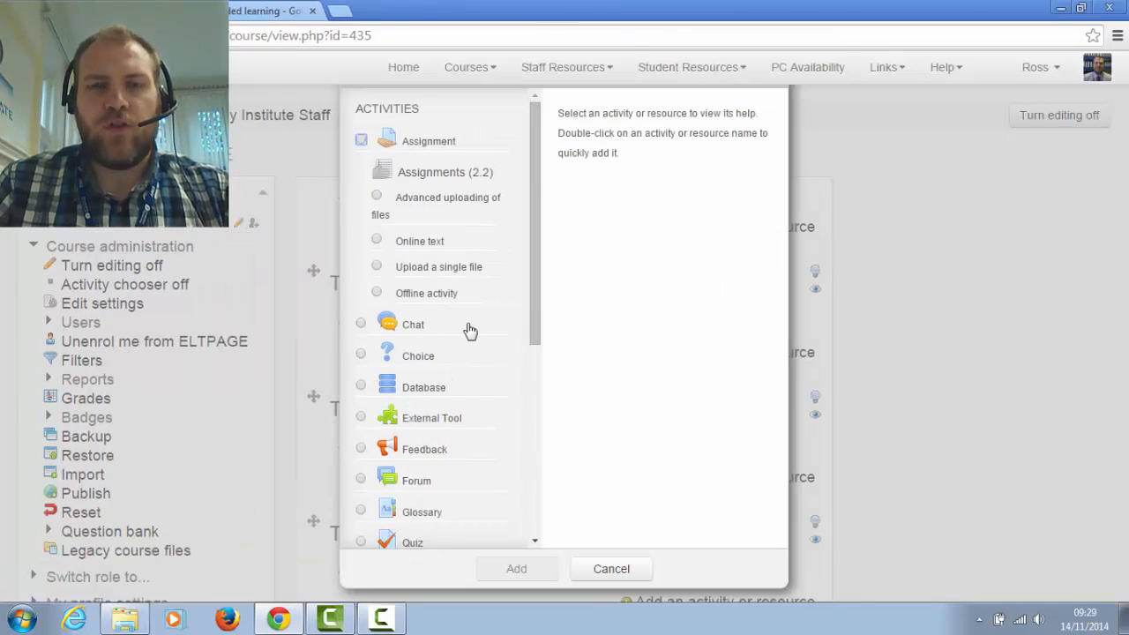
scroll(469, 330, "down", 5)
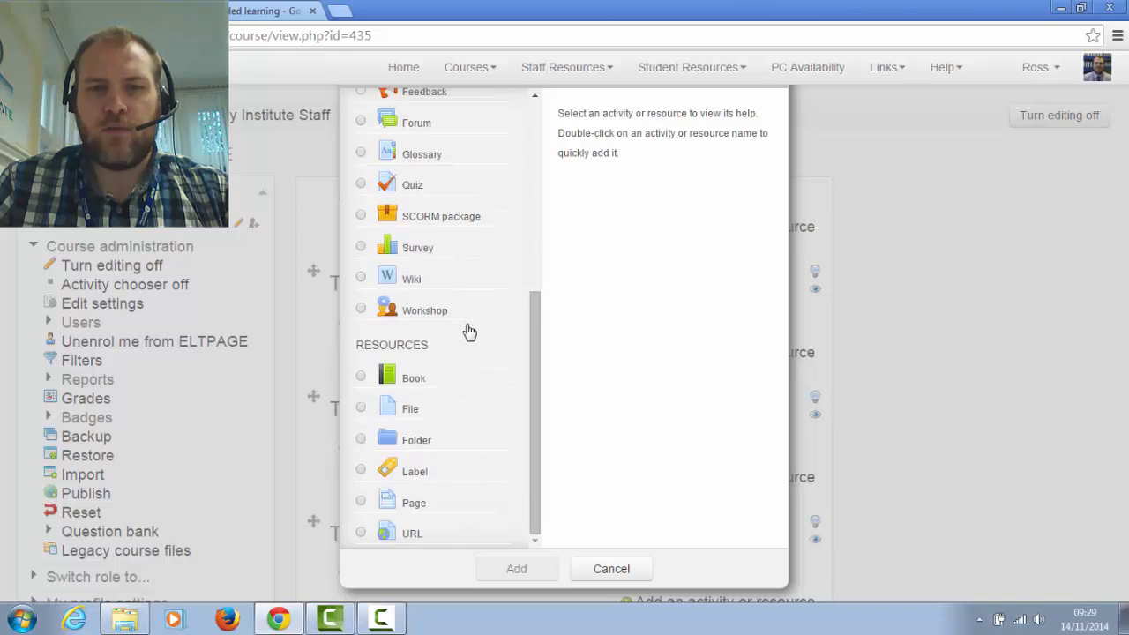
scroll(463, 328, "up", 5)
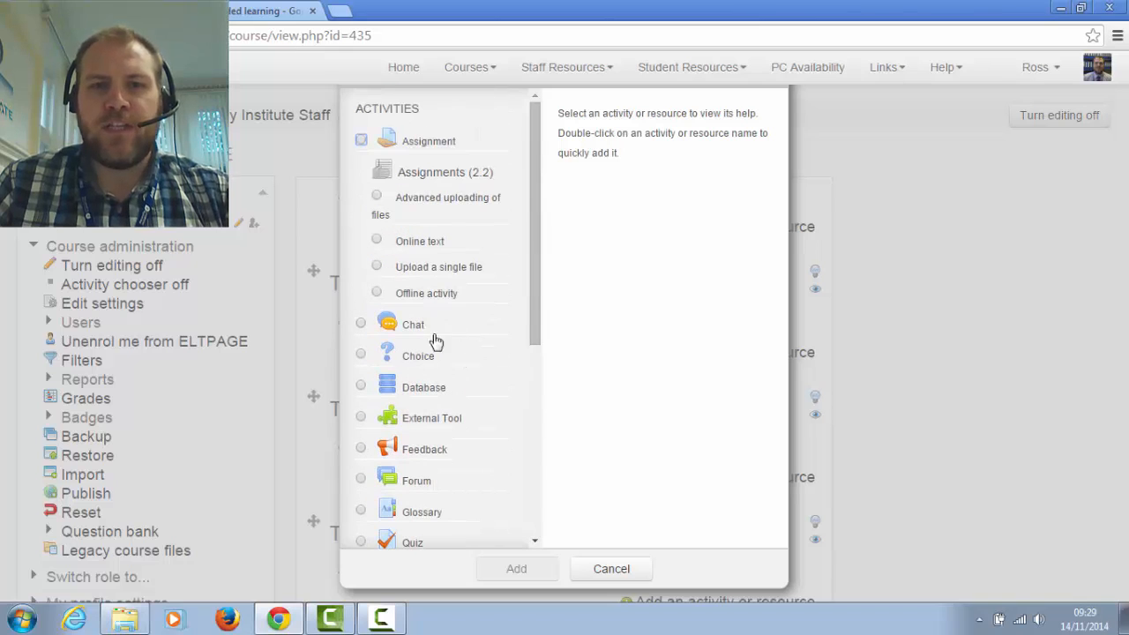
left_click(362, 355)
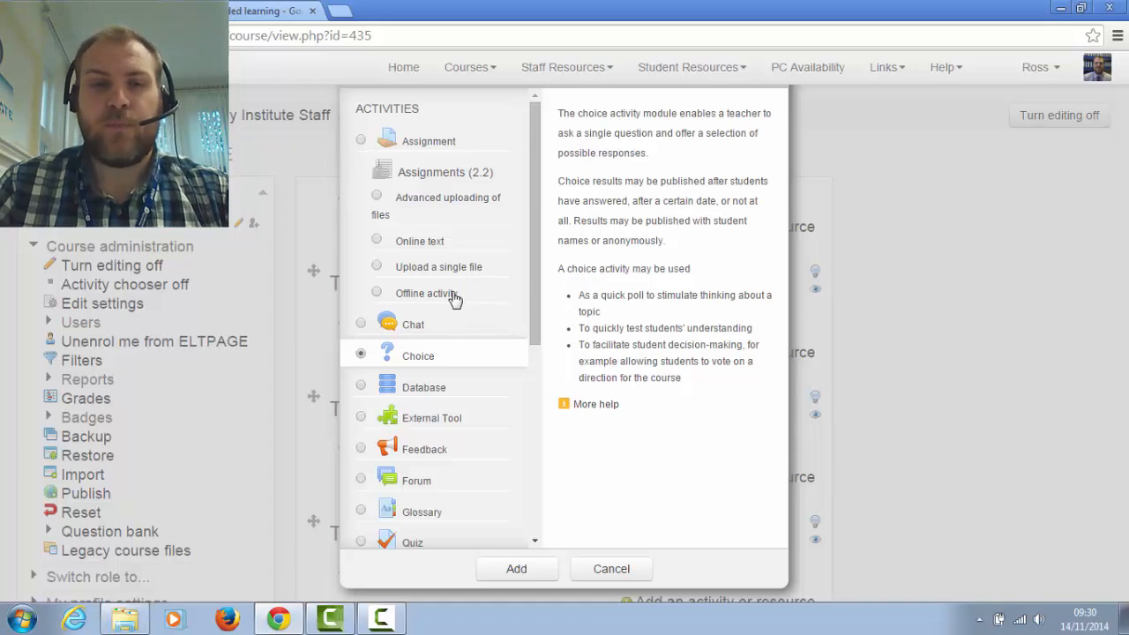
scroll(452, 298, "down", 5)
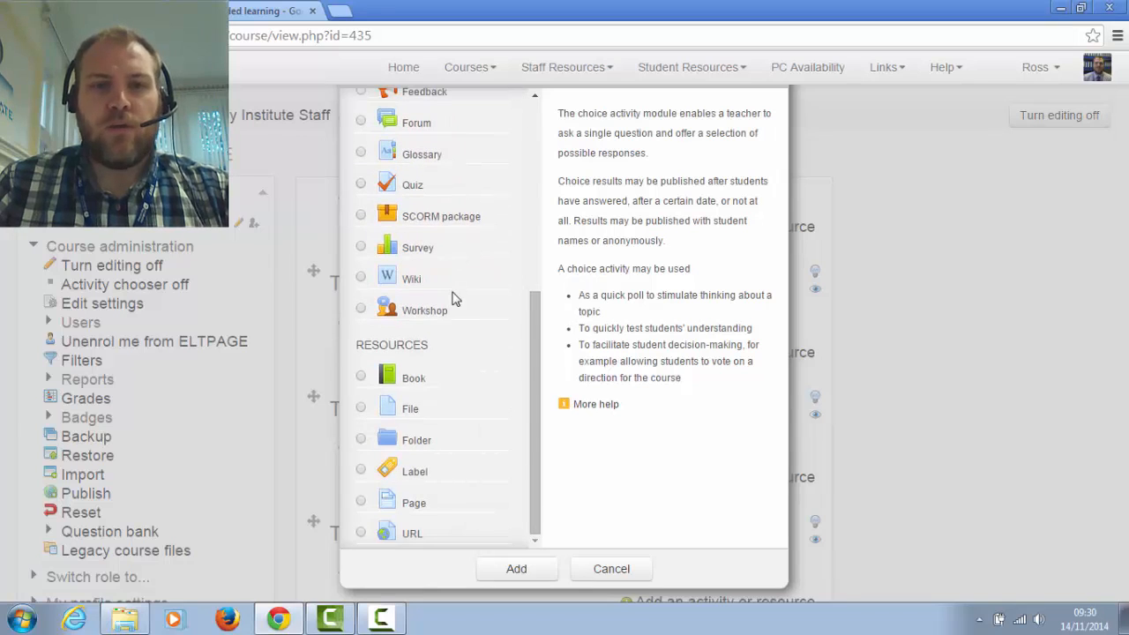
Start adding a File resource to Topic 1, showing the description's editing tools and enlarging its text area
left_click(407, 420)
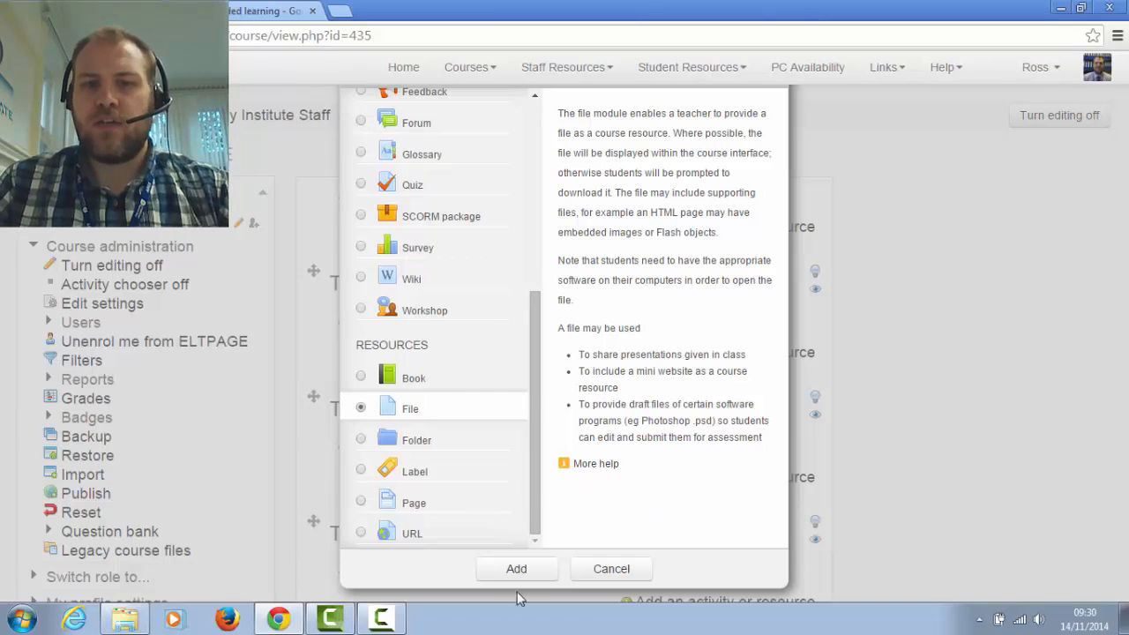
left_click(517, 569)
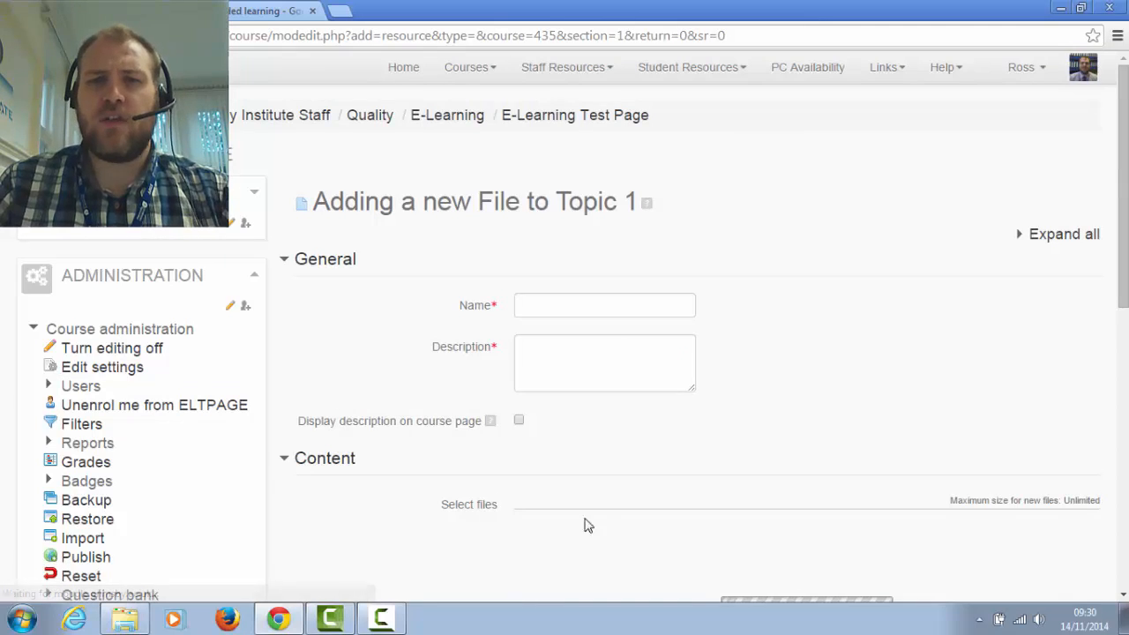
left_click(550, 307)
left_click(552, 350)
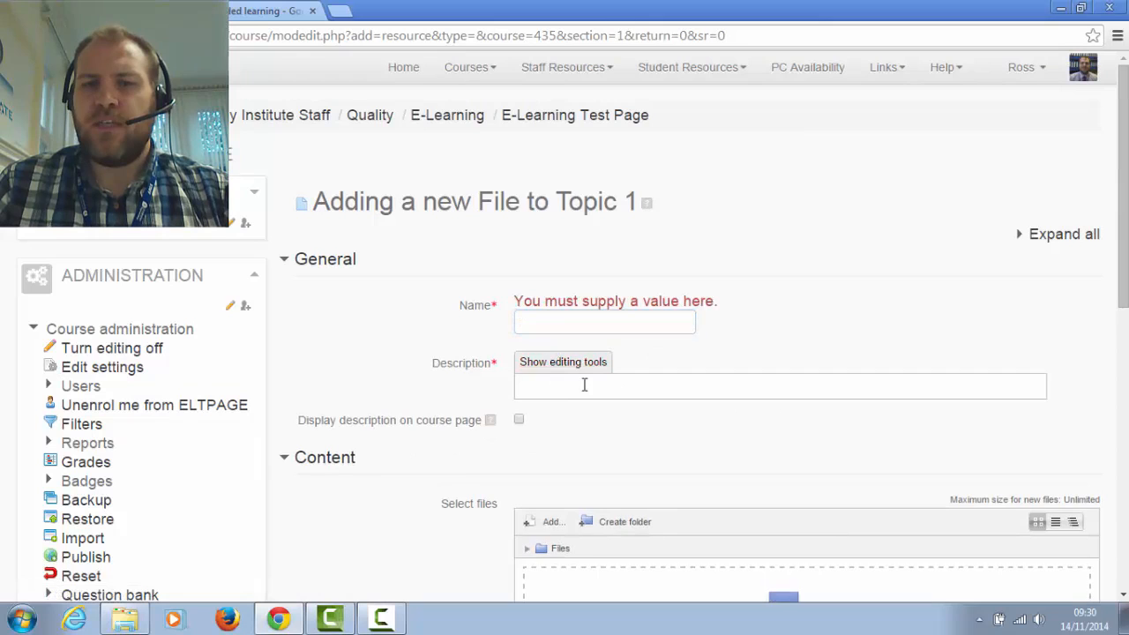
left_click(573, 363)
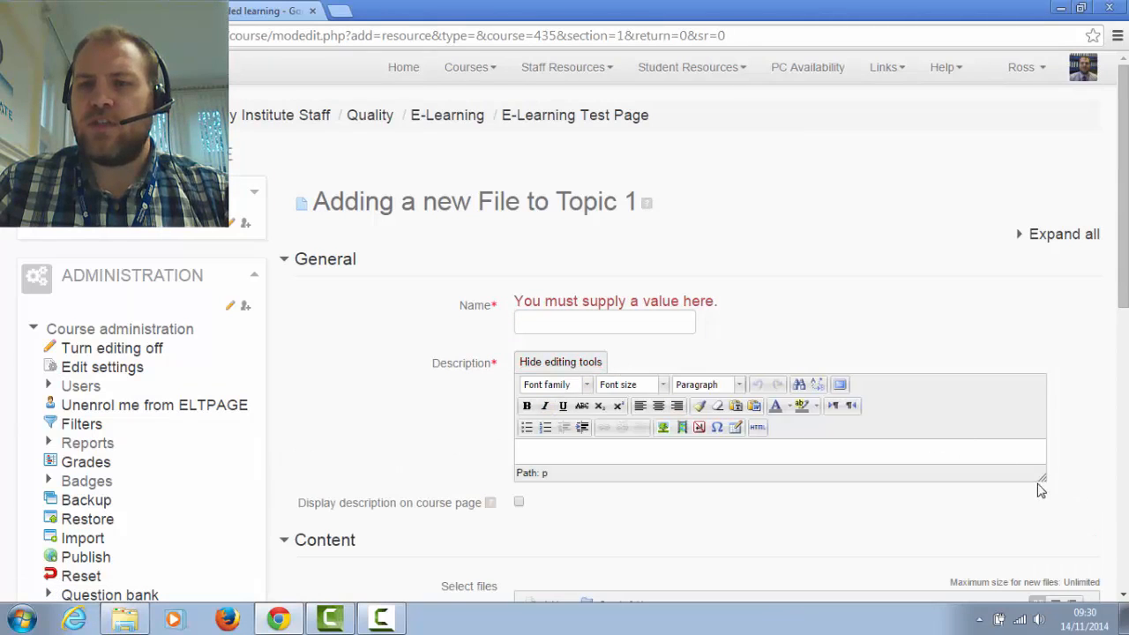
left_click_drag(1039, 476, 1036, 555)
scroll(789, 239, "down", 3)
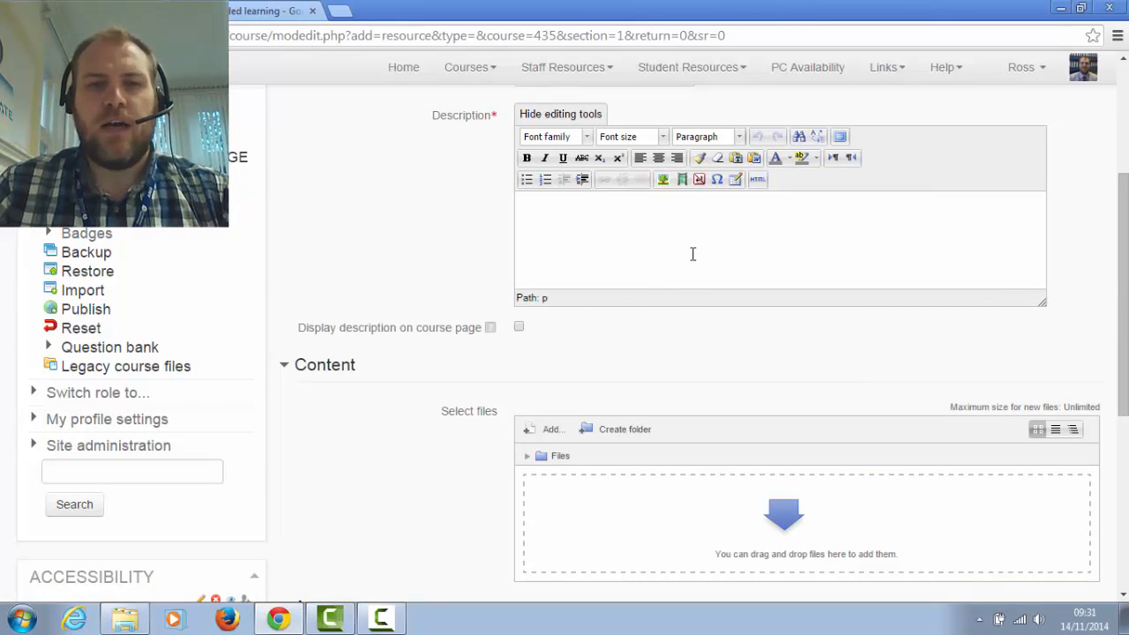
Review the description and file selection sections of the new File form, and leave it without saving
scroll(694, 255, "down", 3)
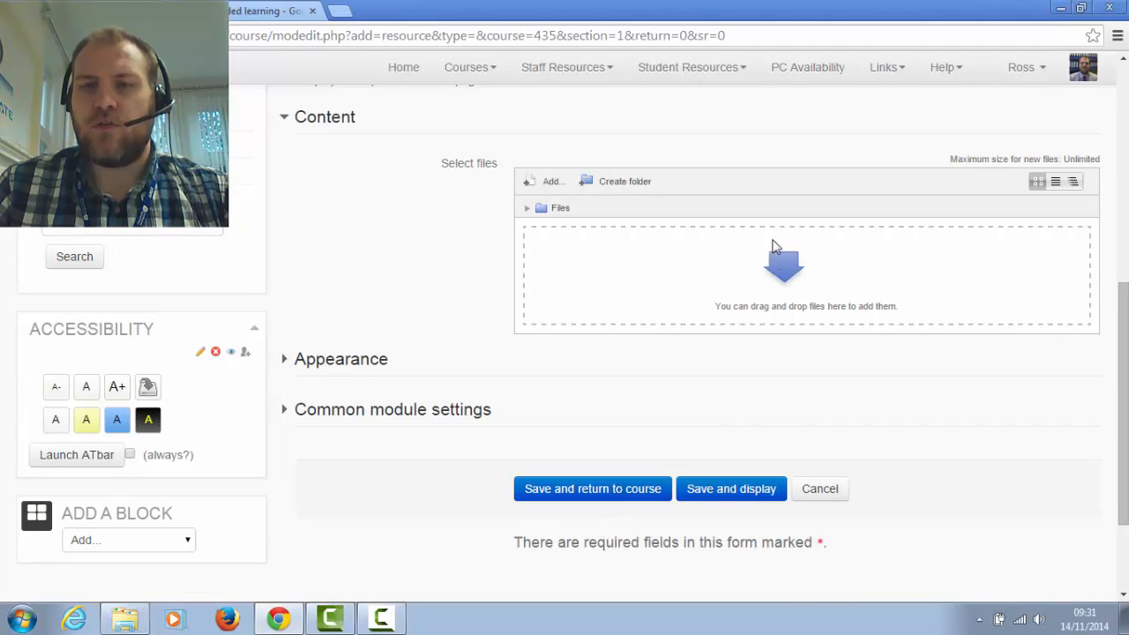
scroll(775, 243, "up", 2)
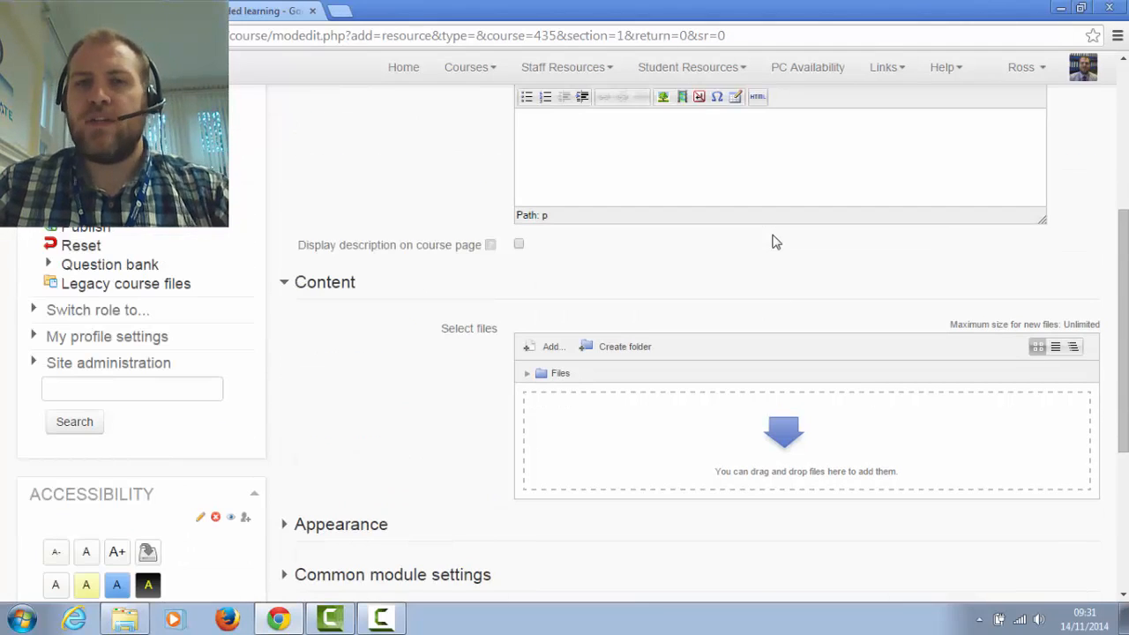
scroll(775, 241, "up", 2)
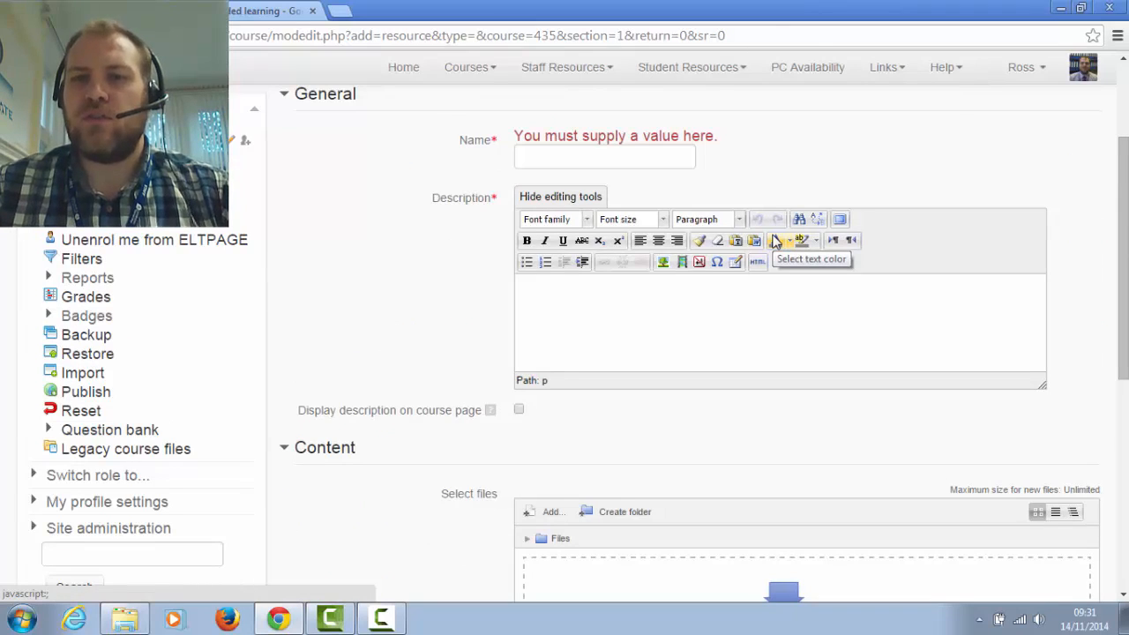
scroll(635, 320, "down", 2)
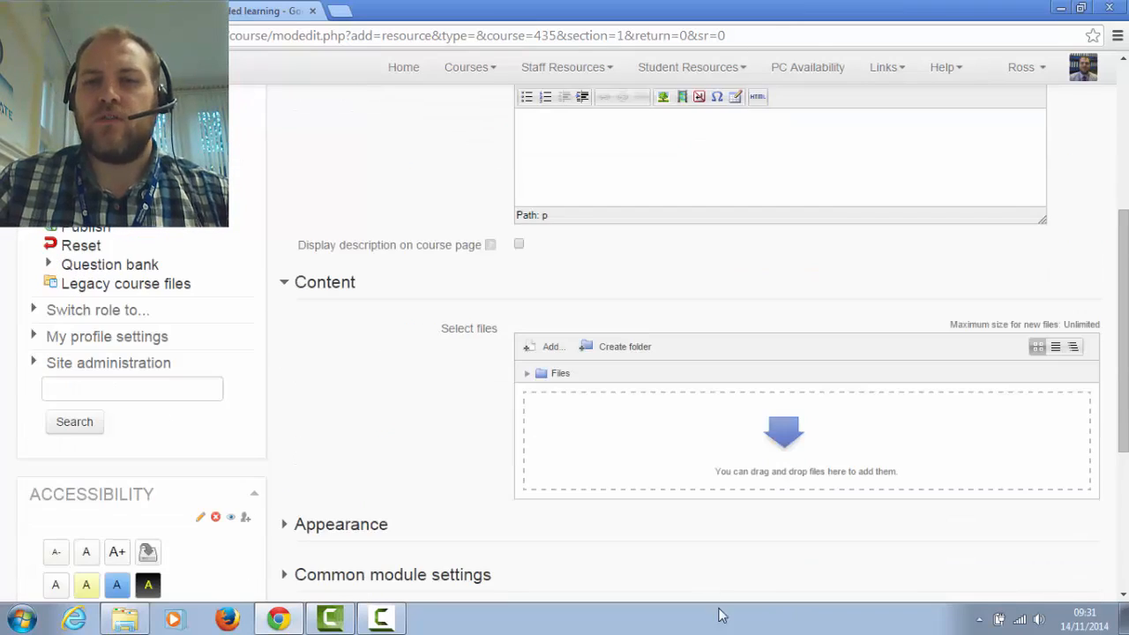
scroll(687, 516, "down", 3)
left_click(818, 410)
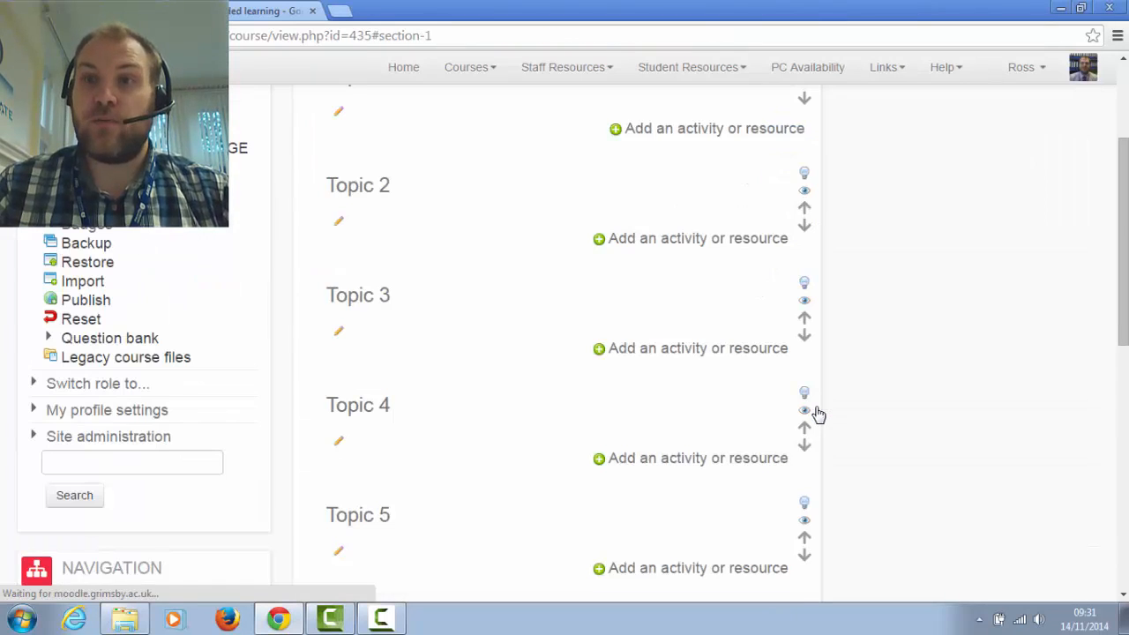
Restore the browser beside the file folder and upload moodle2toolguideforteachers from the folder into Topic 2
left_click(1080, 7)
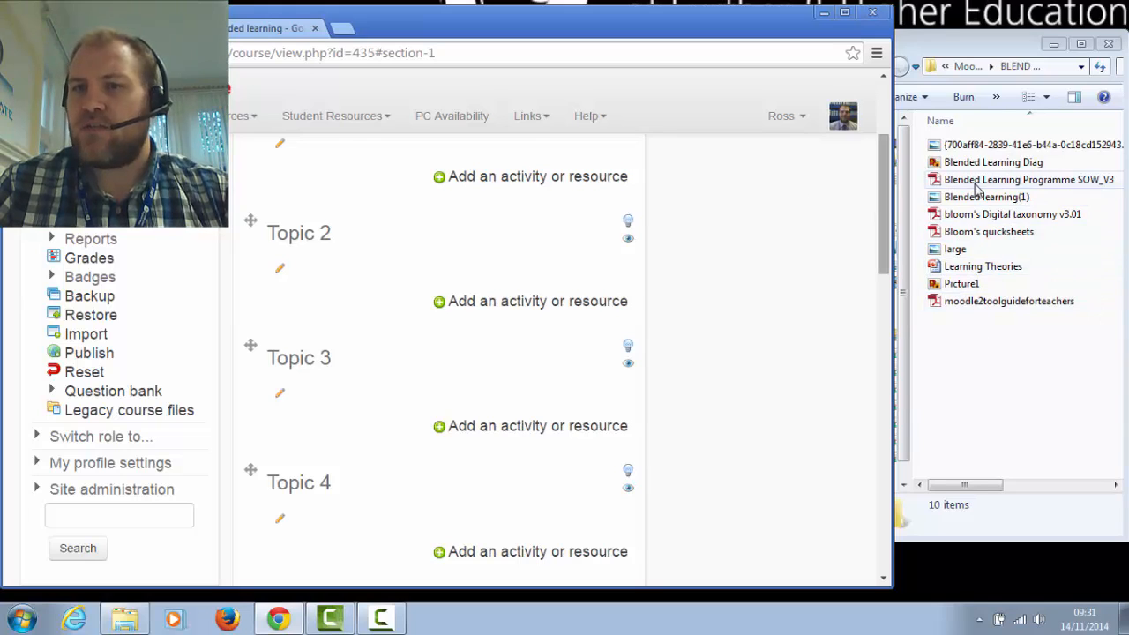
left_click(1029, 383)
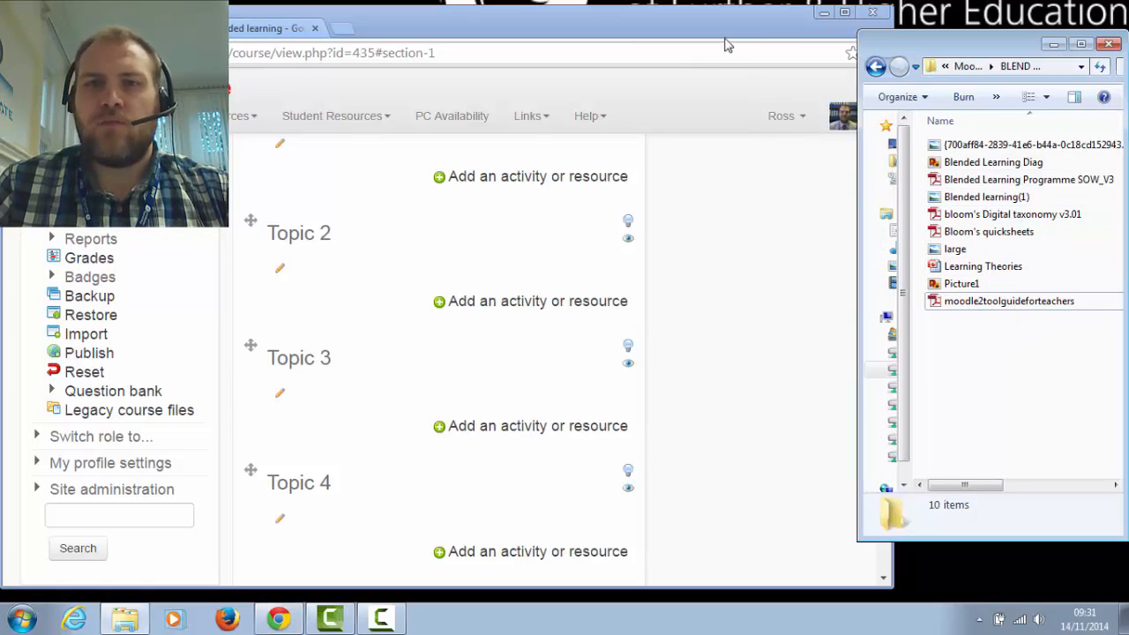
left_click_drag(1003, 302, 366, 331)
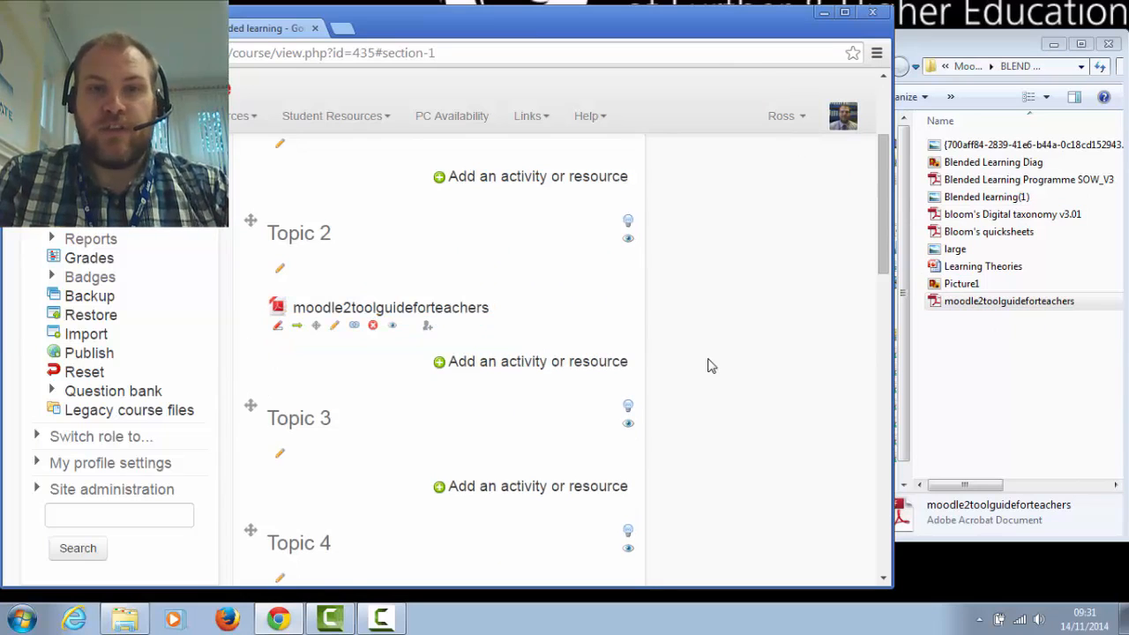
Upload Blended Learning Programme SOW_V3, bloom's Digital taxonomy v3.01 and Bloom's quicksheets together from the folder into Topic 2
left_click(977, 232)
left_click(984, 215, "ctrl")
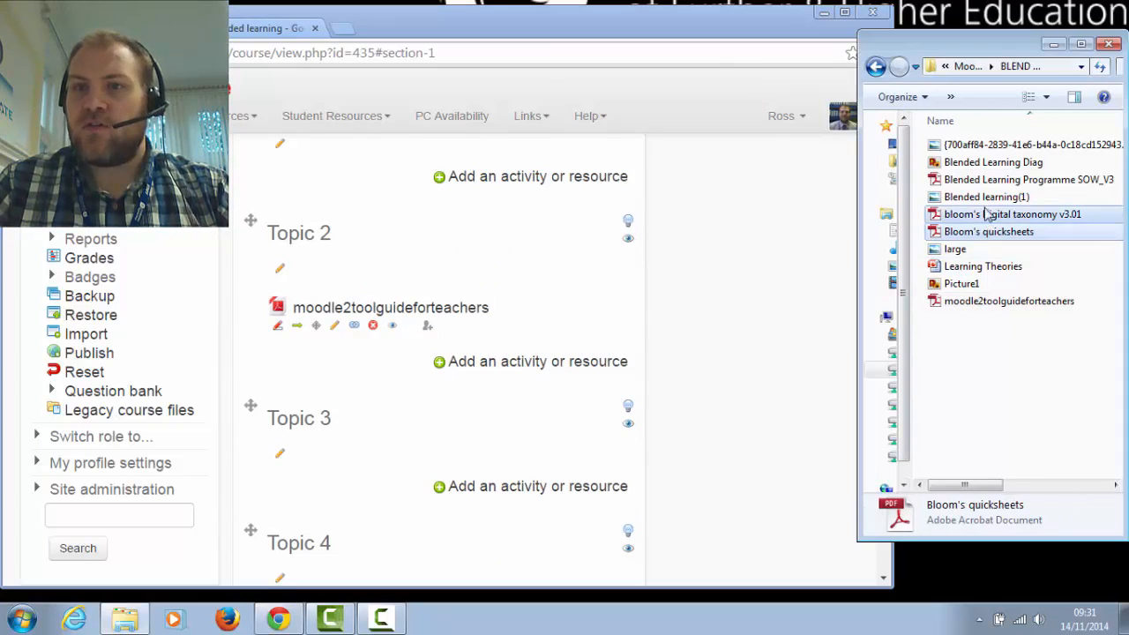
left_click(1002, 182, "ctrl")
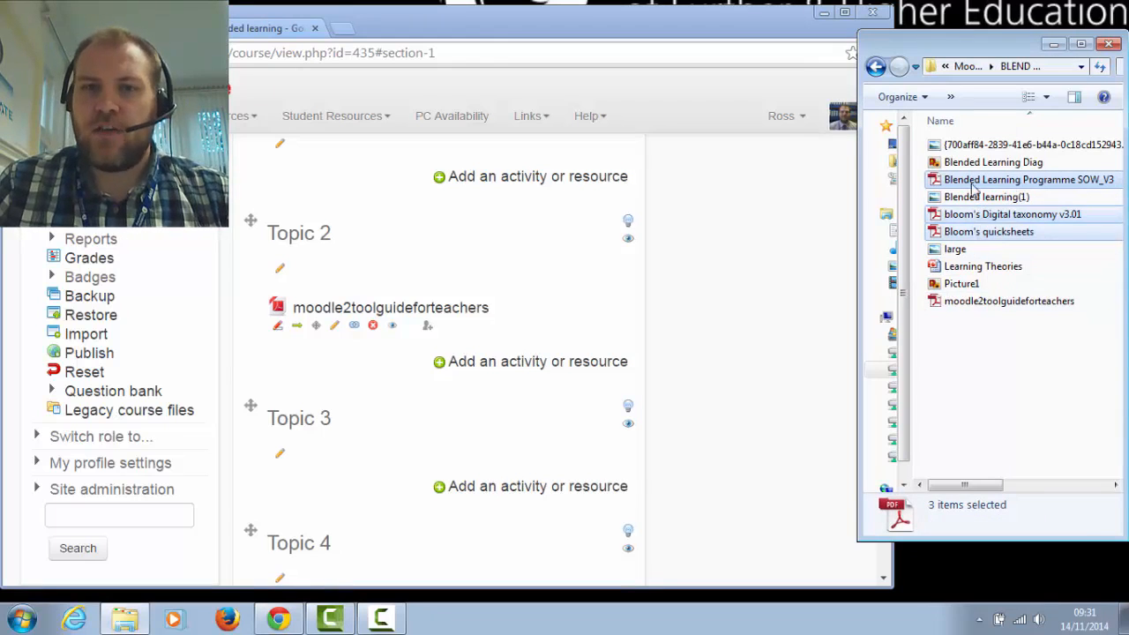
left_click_drag(974, 185, 317, 410)
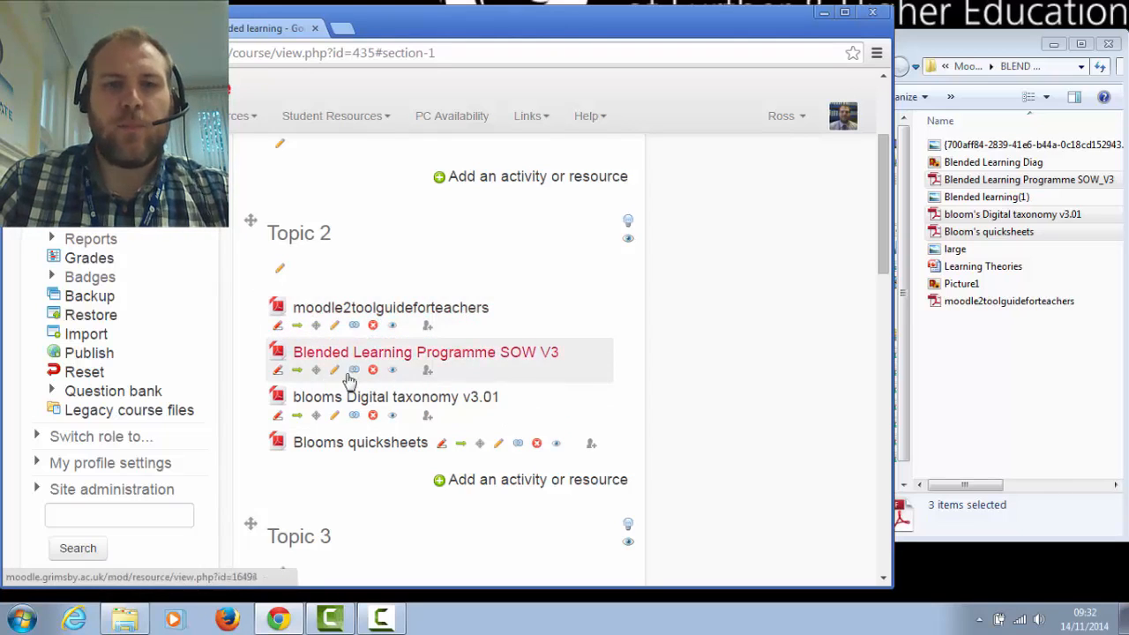
Rename the moodle2toolguideforteachers resource in Topic 2 as "Moodle 2 - Tutor Guide - Pedagogy"
left_click(277, 330)
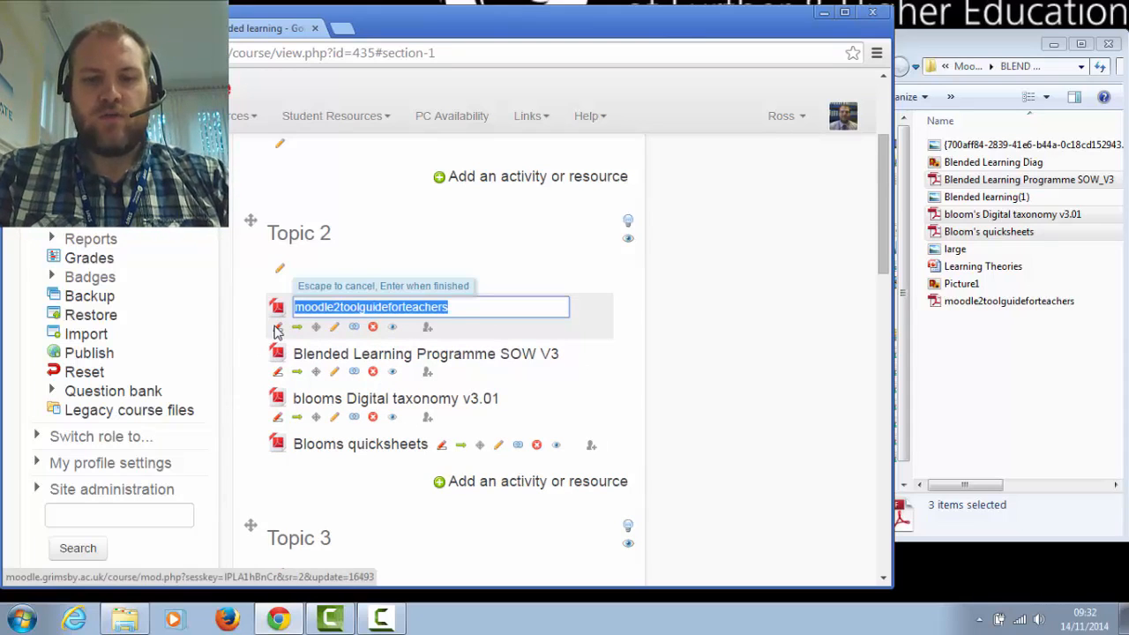
type("Moodle 2")
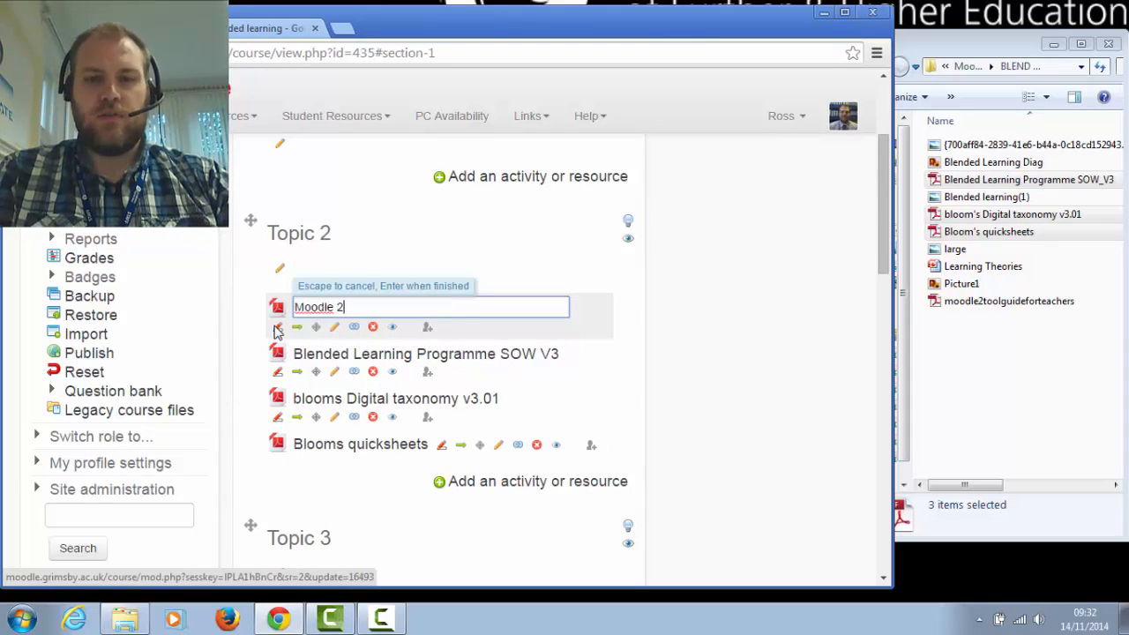
type(" - Tutor")
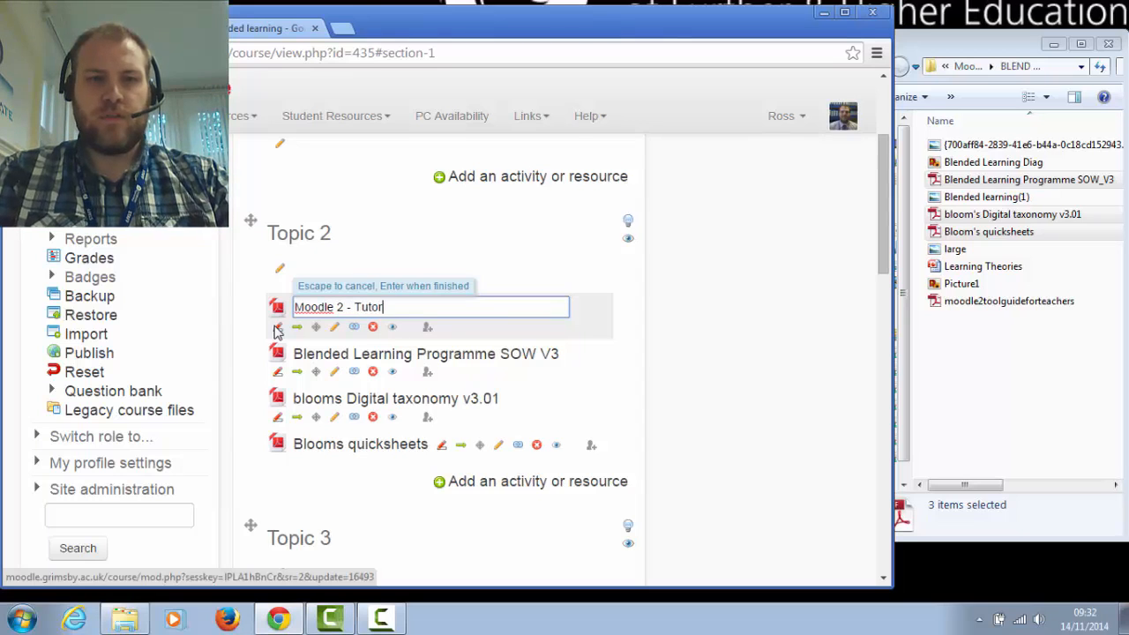
type(" Guide ")
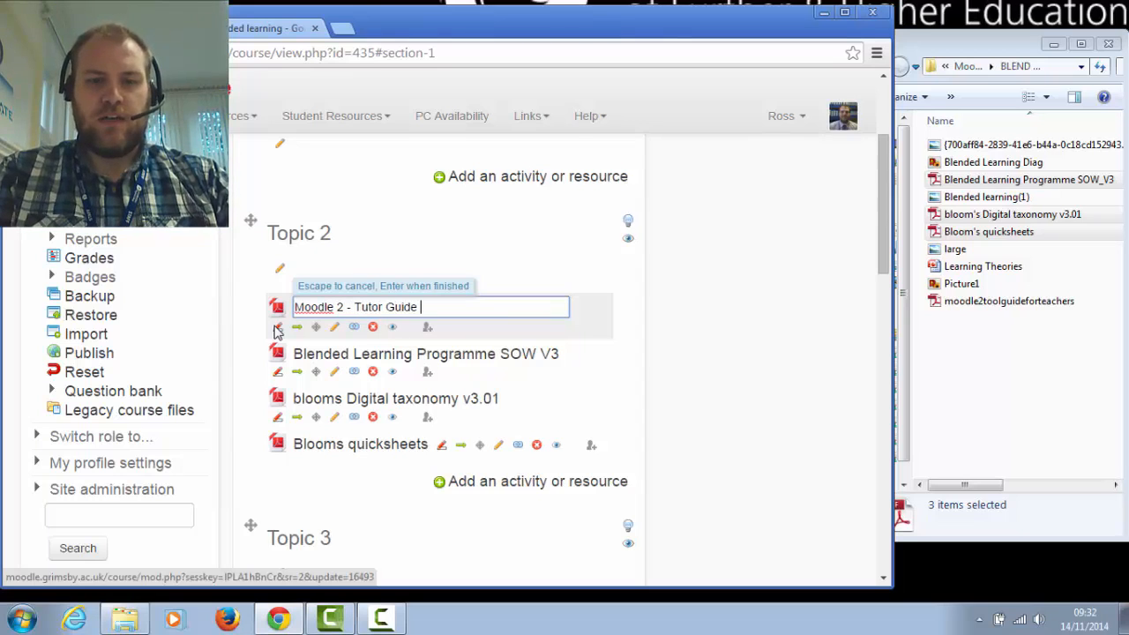
type("- P")
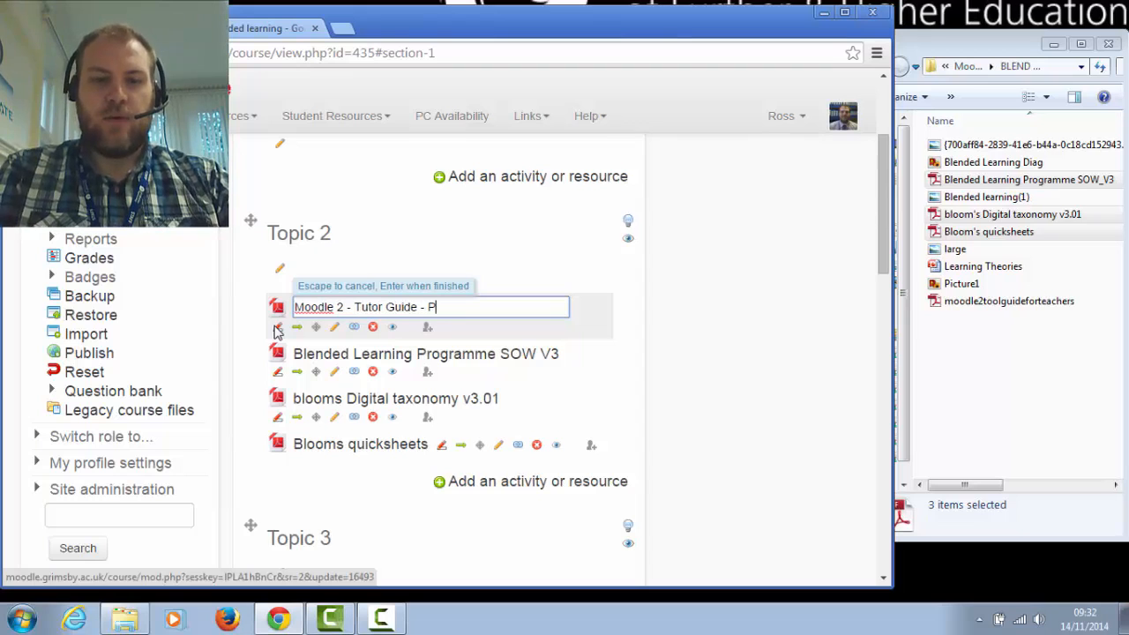
type("edagogy")
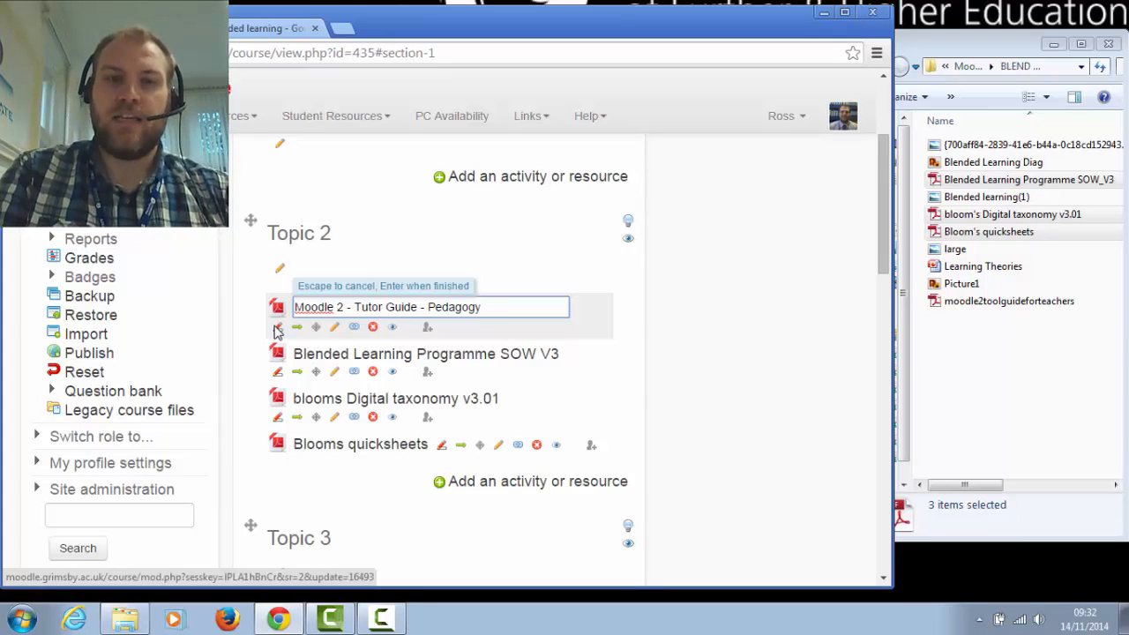
key("Return")
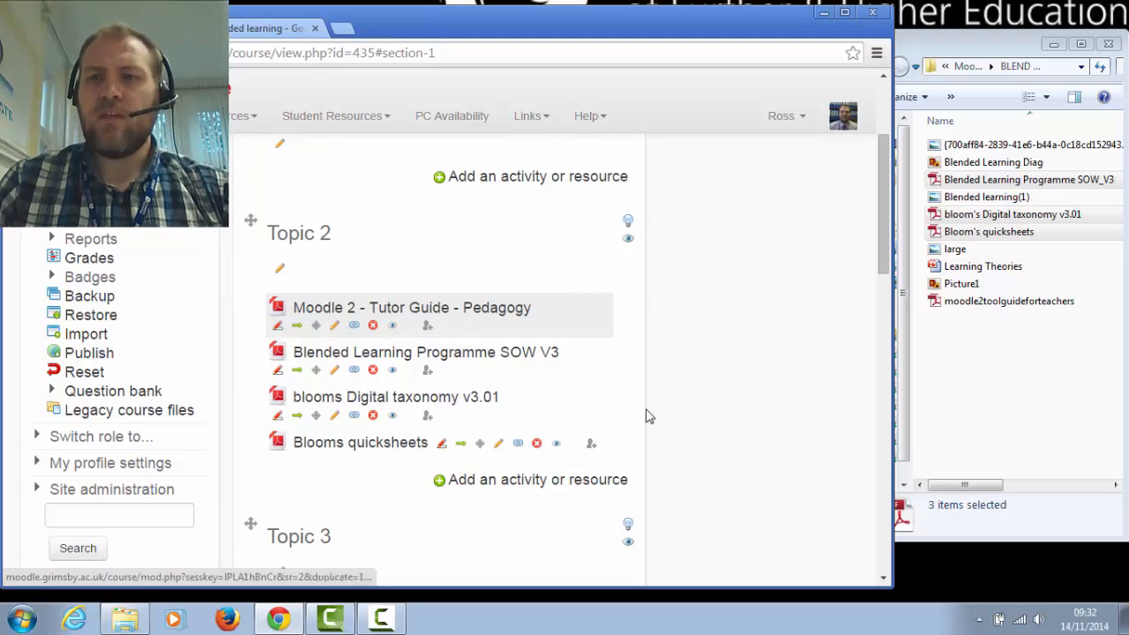
Upload the Picture1 image from the folder into Topic 1 as a file resource
scroll(557, 394, "up", 2)
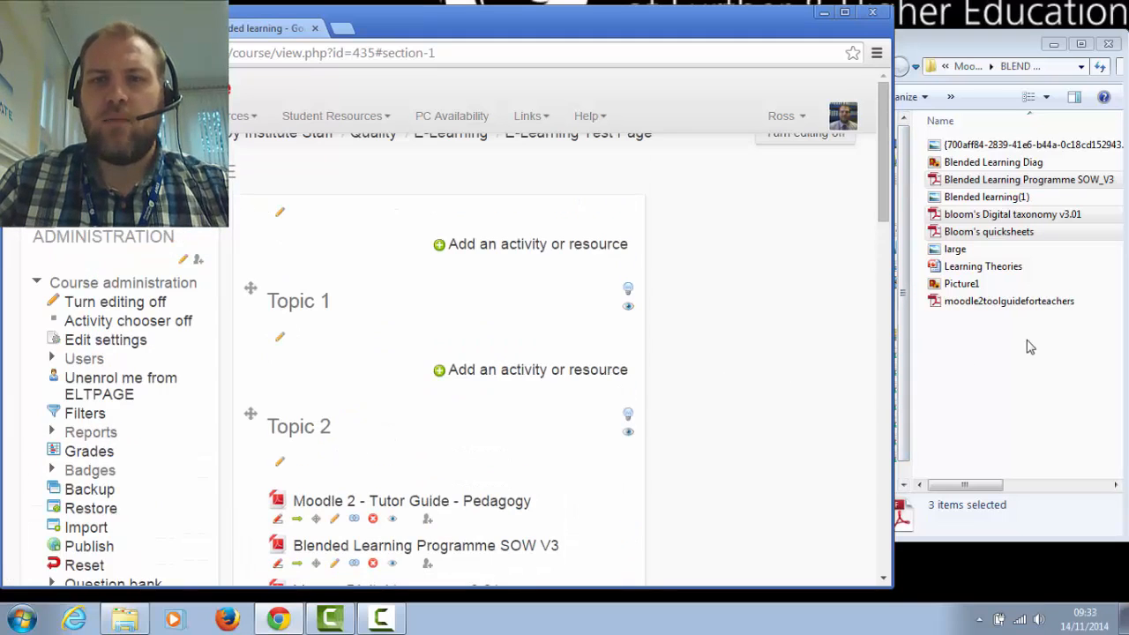
left_click(1026, 340)
left_click_drag(966, 289, 309, 395)
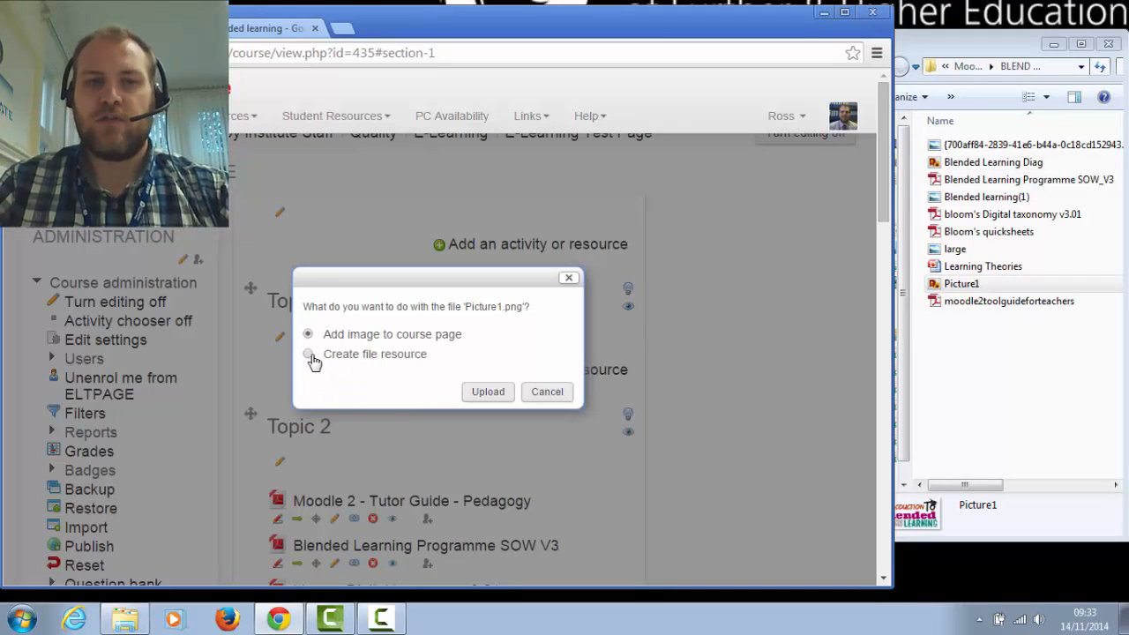
left_click(308, 354)
left_click(494, 394)
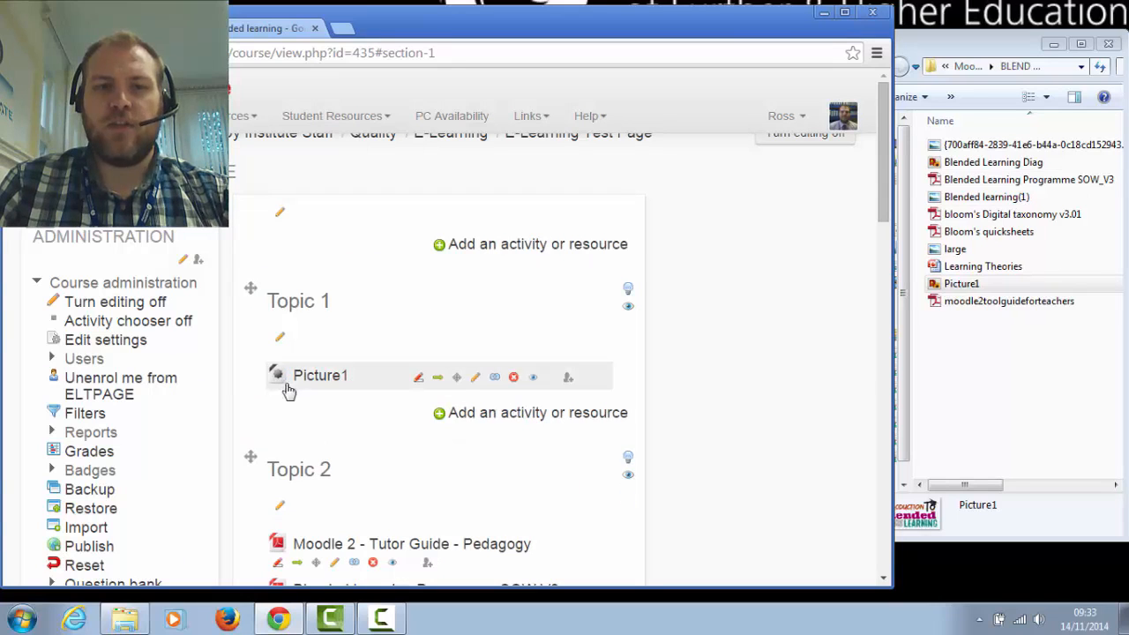
Open the Picture1 resource to view the image, and return to the course page to look over Topic 2
left_click(318, 381)
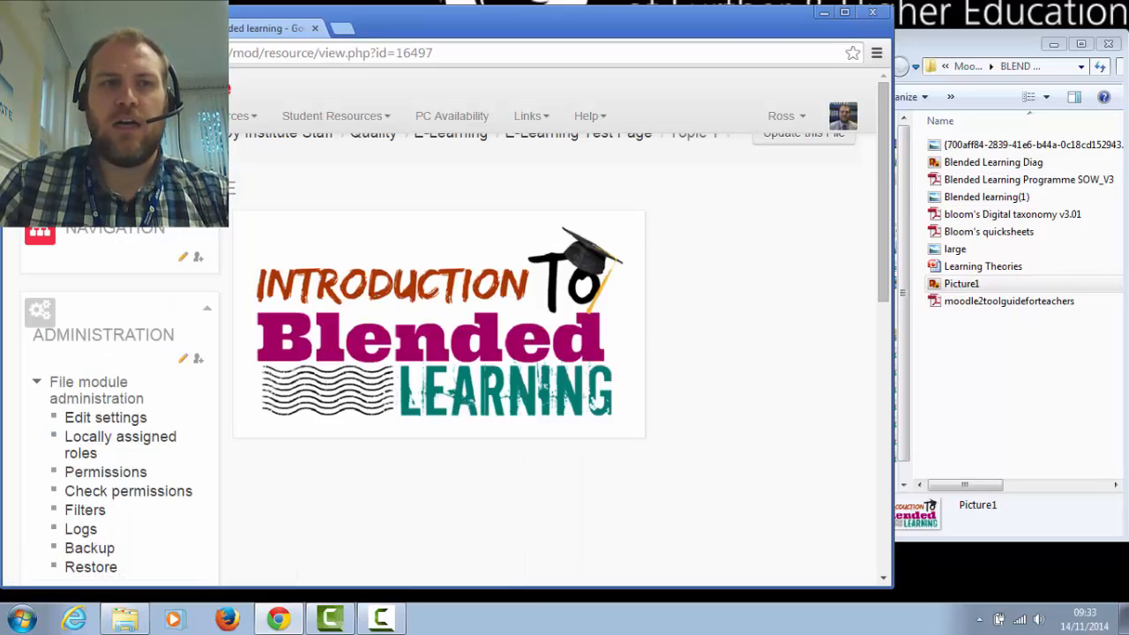
key("alt+Left")
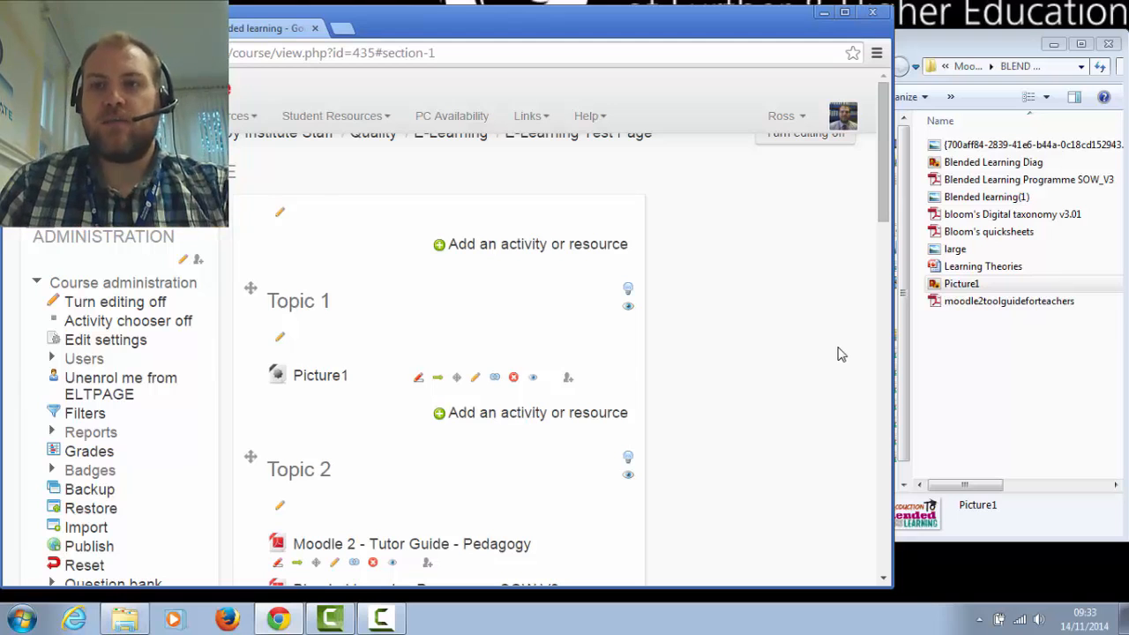
scroll(838, 354, "down", 4)
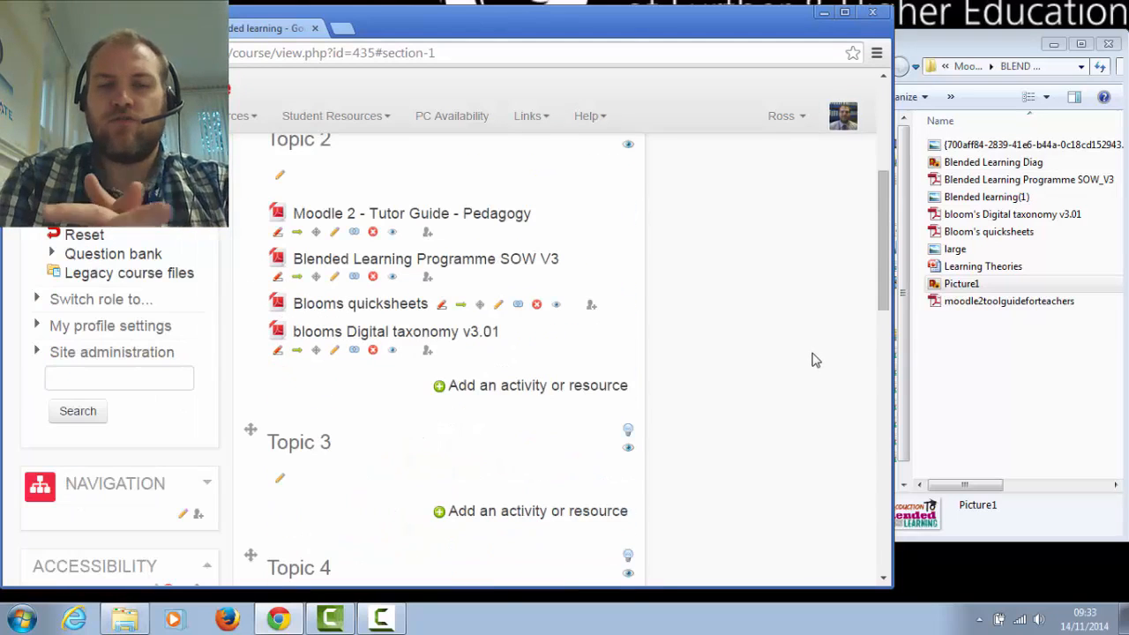